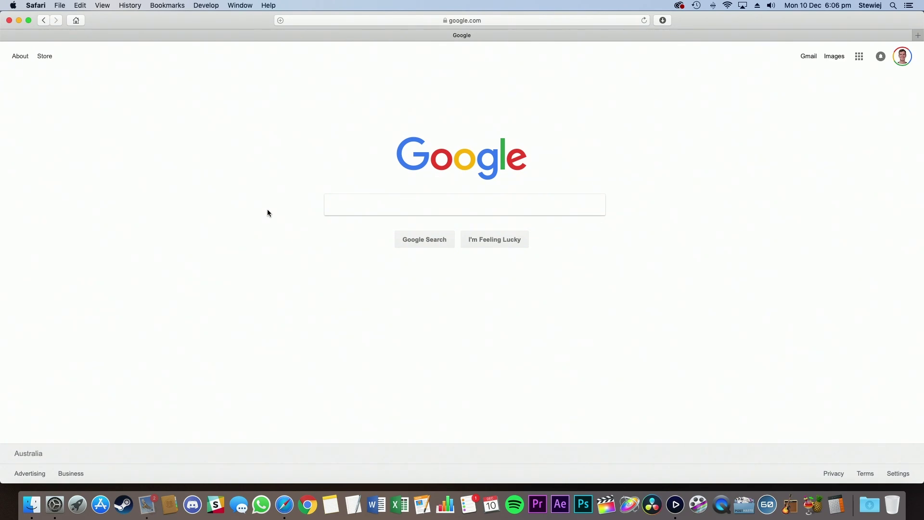
Search Google for 'spelunky mac porting kit'.
click(342, 203)
text(spel)
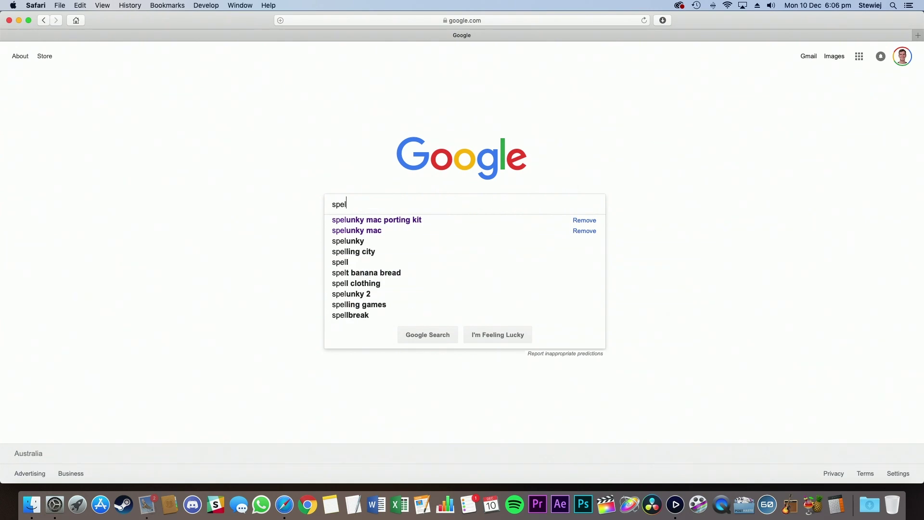
text(unky mac porting kit)
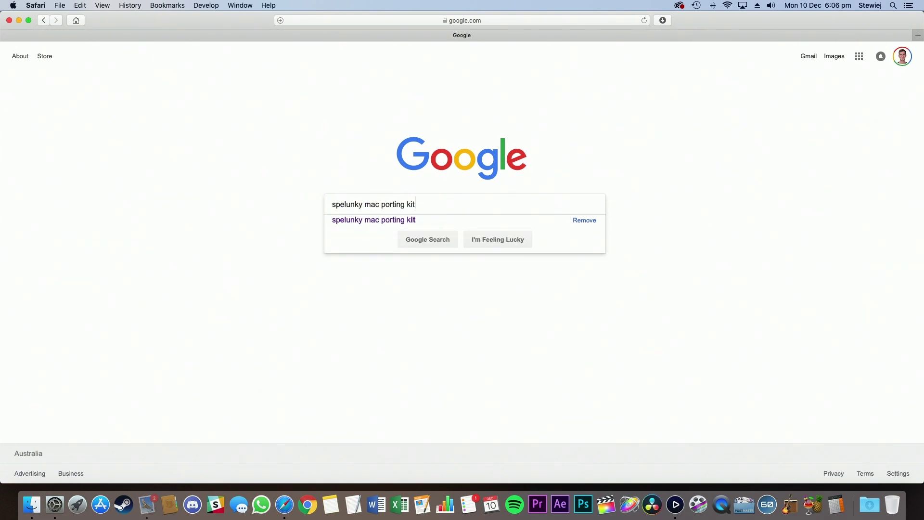
key(Return)
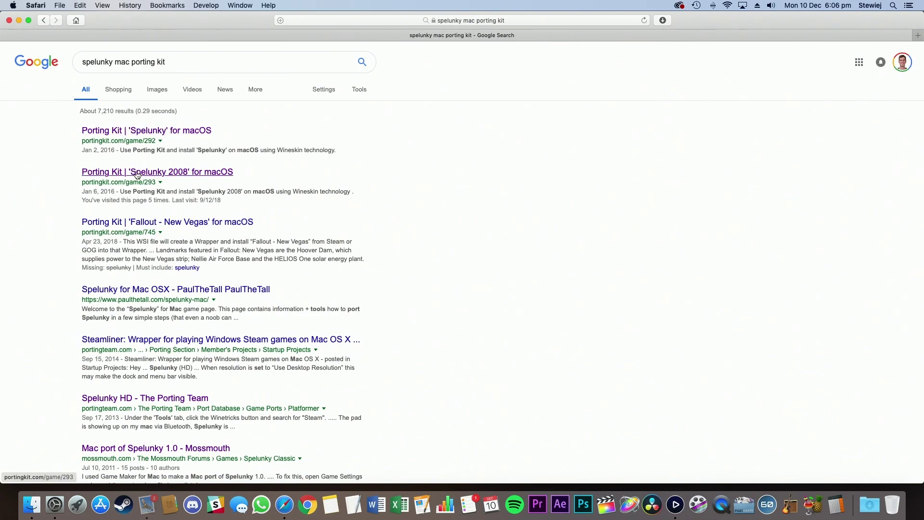
Open the 'Porting Kit | Spelunky 2008 for macOS' result and bring up its INSTALL NOW dialog.
click(181, 176)
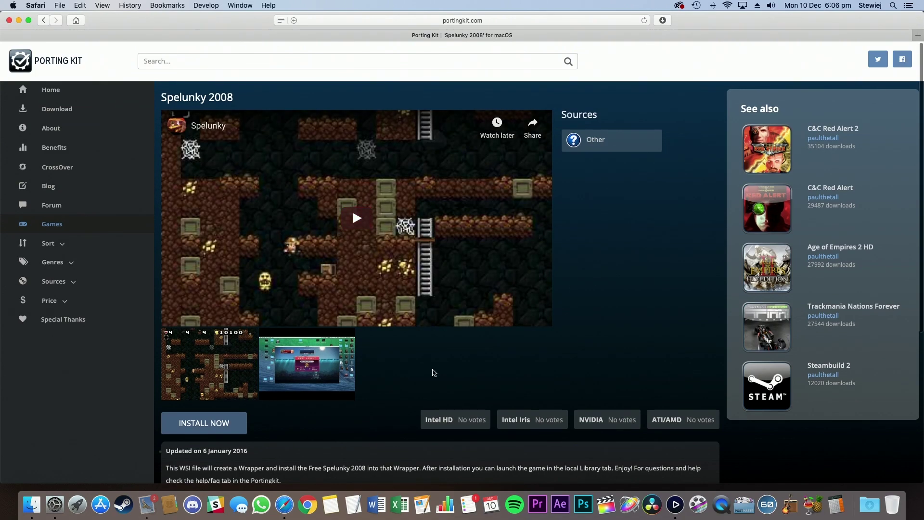
click(355, 20)
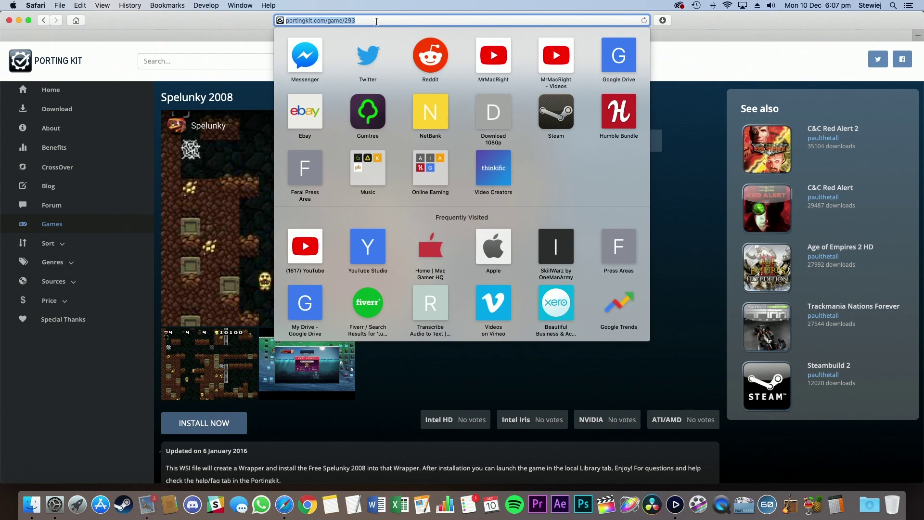
click(685, 279)
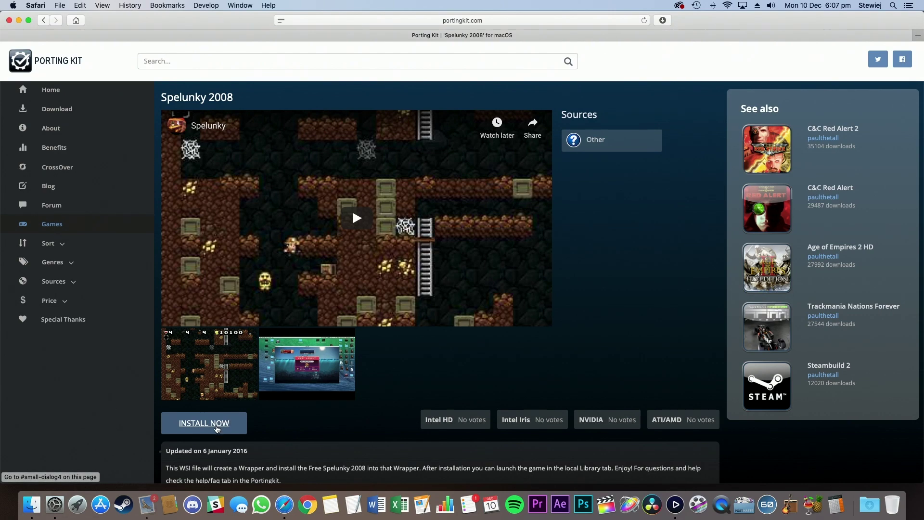
click(216, 428)
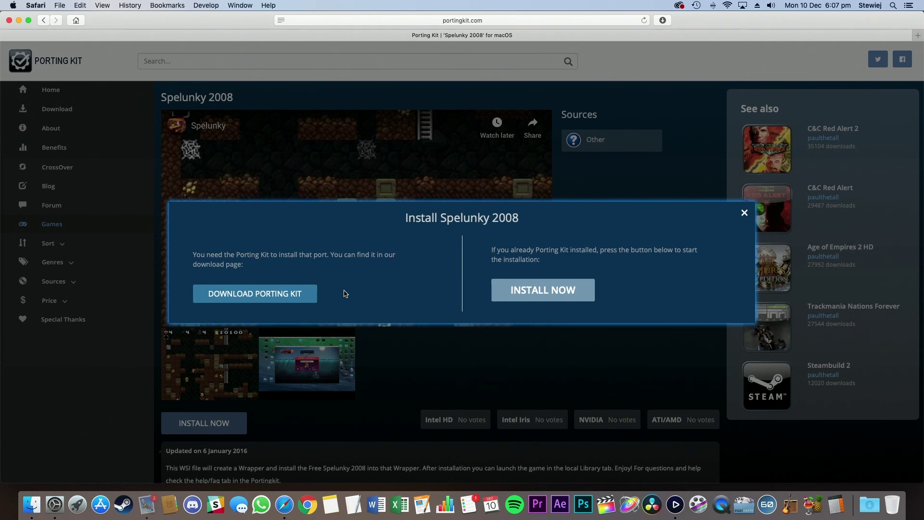
From the install dialog, go to the Download page and download Porting Kit (macOS 10.8+).
click(301, 297)
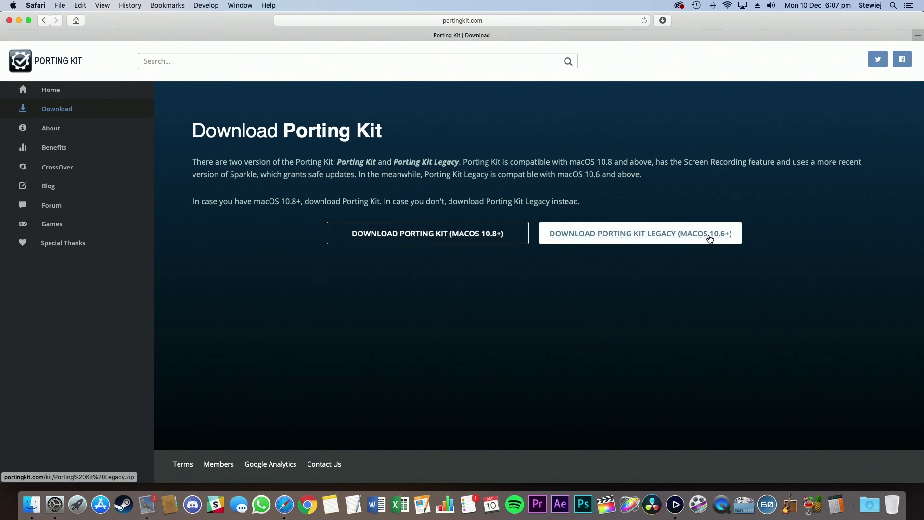
click(482, 239)
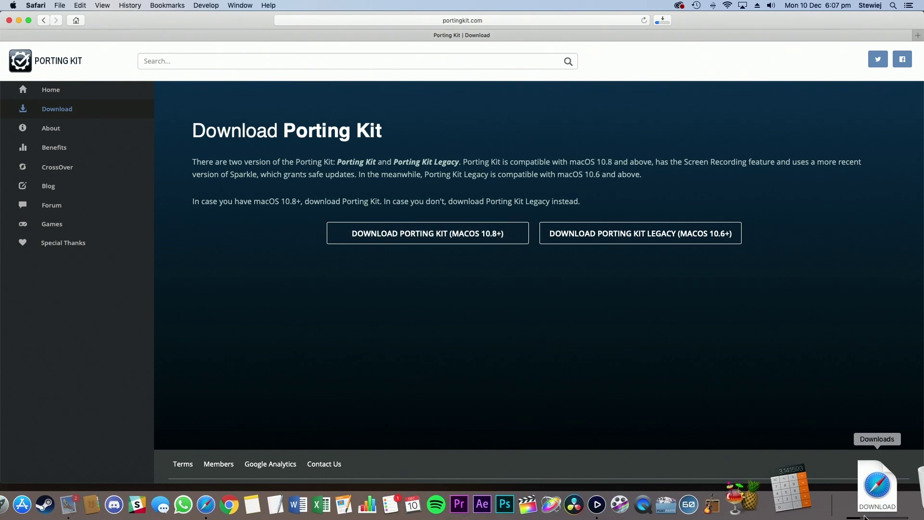
Open Downloads through Spotlight and drag the Porting Kit app into Applications.
click(896, 6)
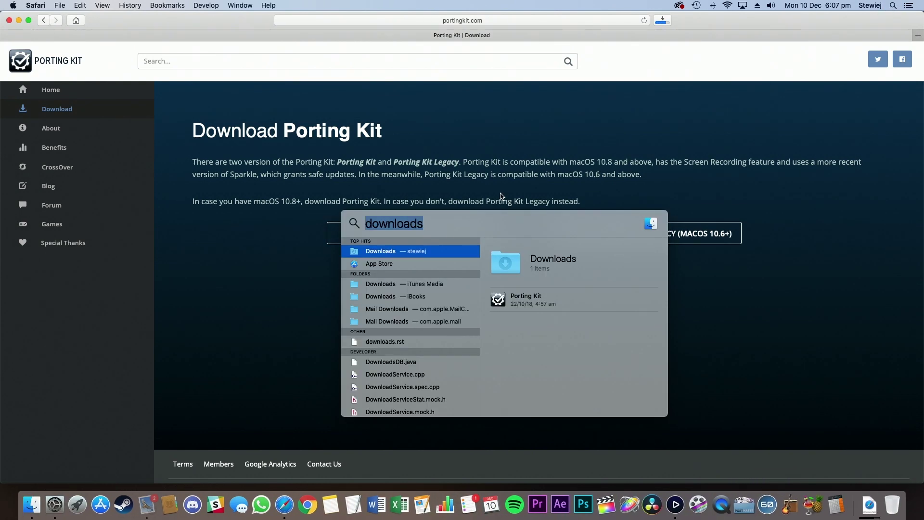
text(downloads)
scroll(322, 228, down, 1)
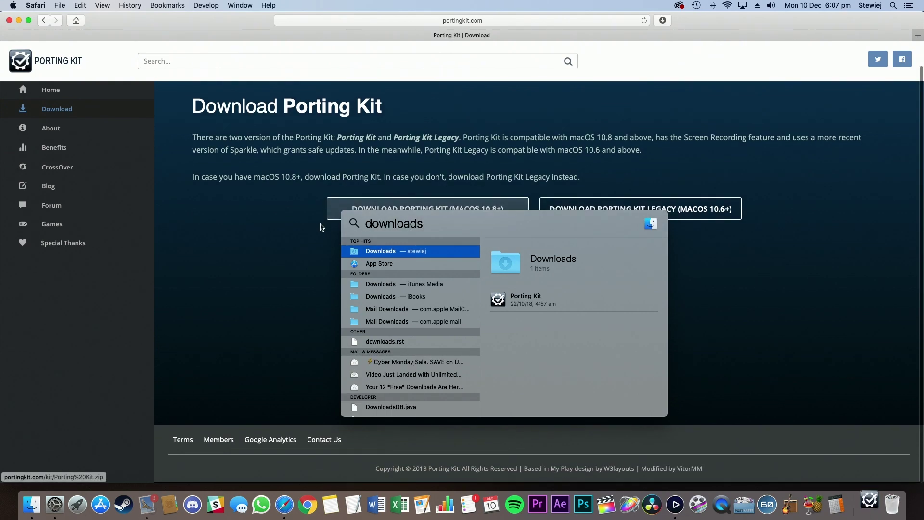
key(Return)
drag(518, 104, 467, 57)
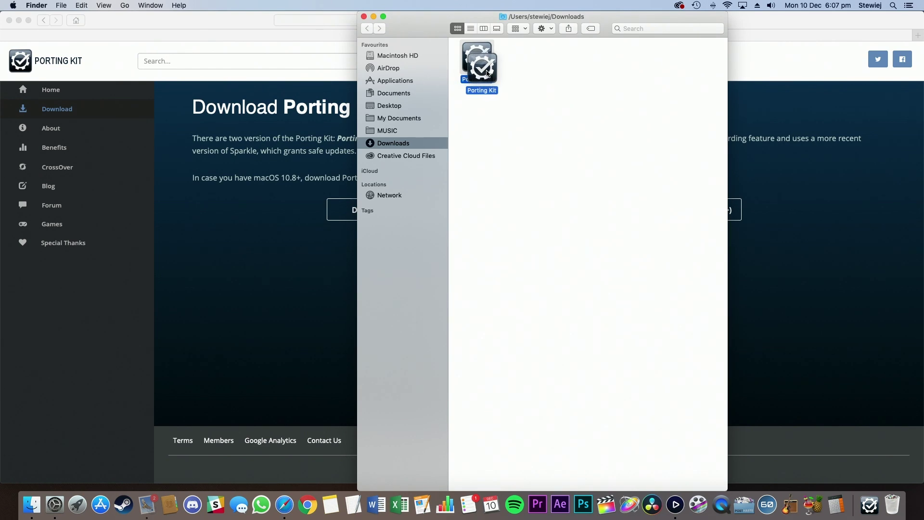
drag(482, 63, 398, 82)
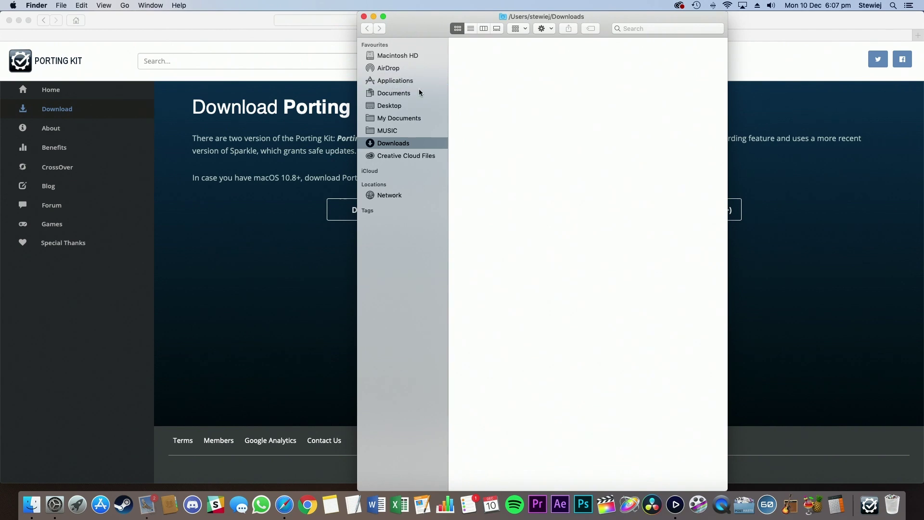
Launch Porting Kit from Applications via its right-click Open, accepting the internet-download warning.
click(394, 80)
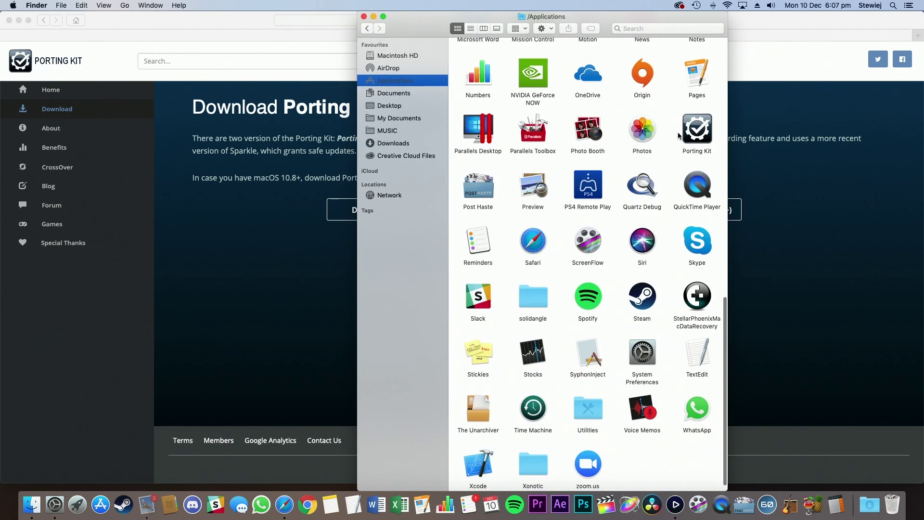
click(695, 133)
scroll(696, 135, up, 2)
right_click(695, 161)
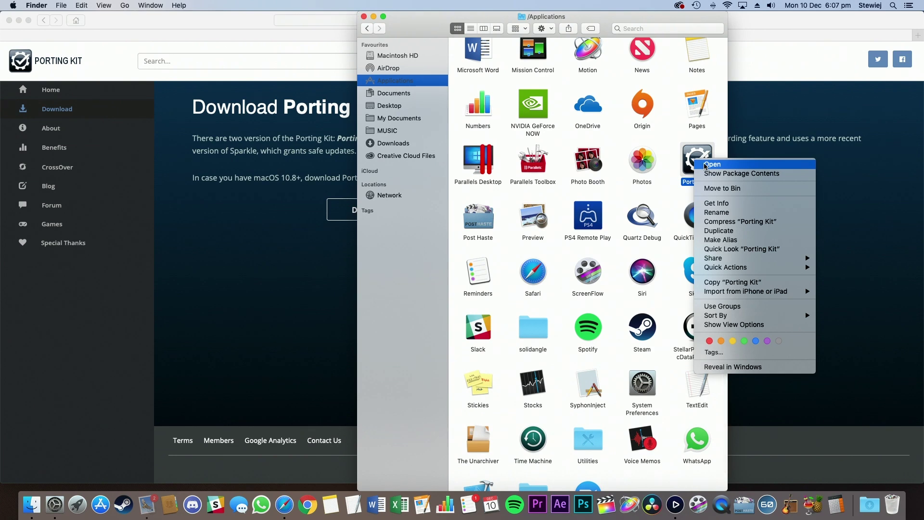
click(708, 165)
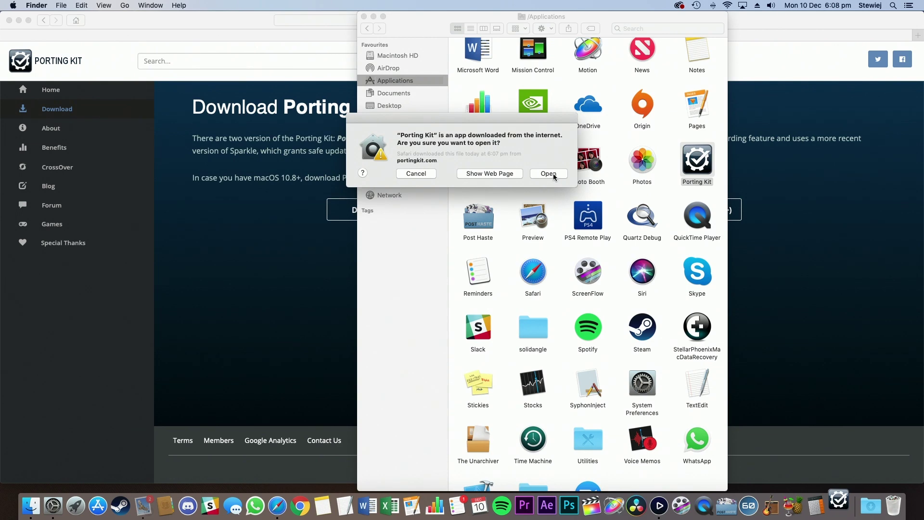
click(553, 173)
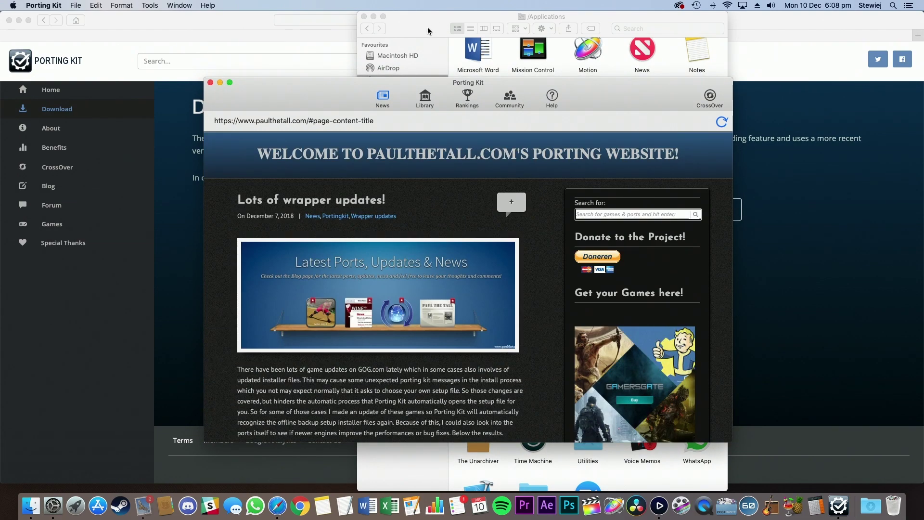
Close the Finder window and bring Safari back to the front.
click(427, 29)
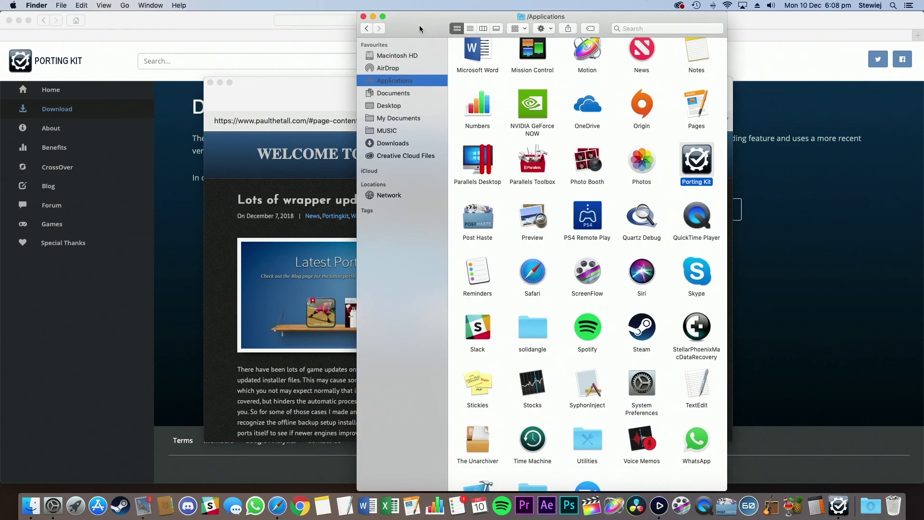
click(364, 17)
click(817, 201)
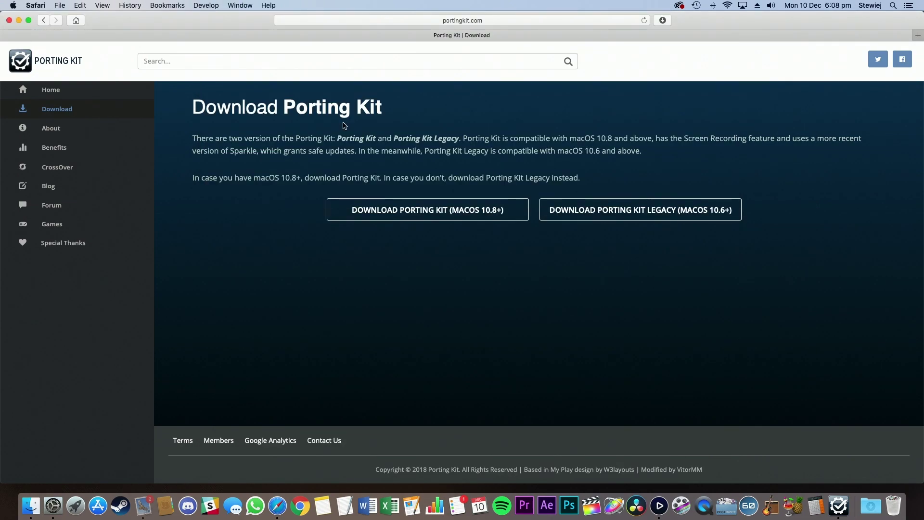
On the Spelunky 2008 page, choose INSTALL NOW with the already installed Porting Kit.
key(super+bracketleft)
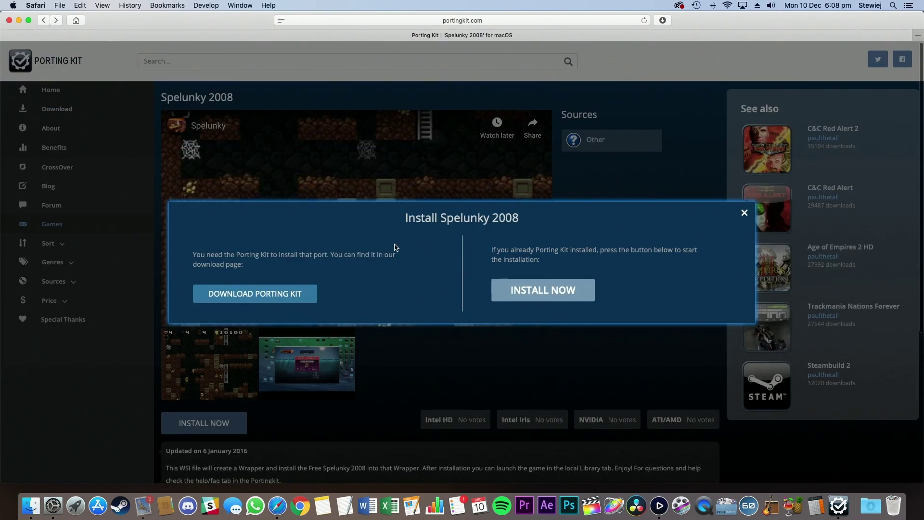
click(424, 390)
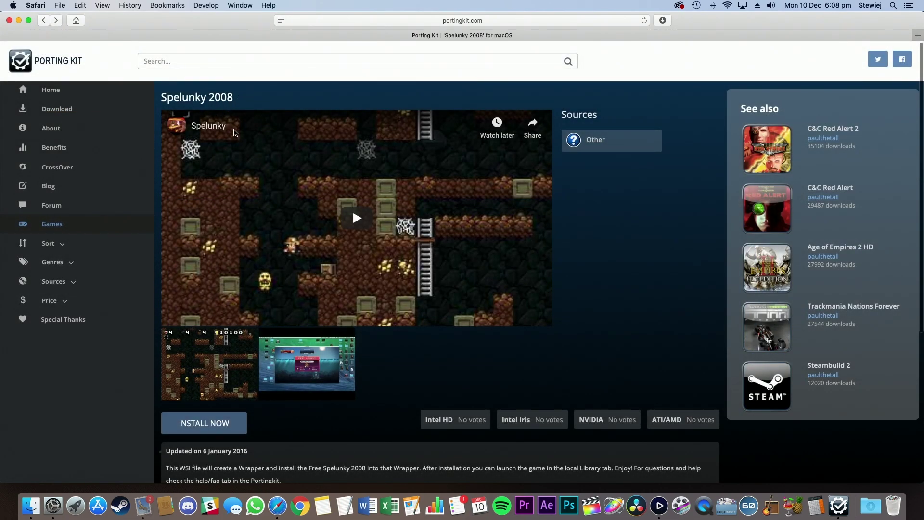
click(210, 423)
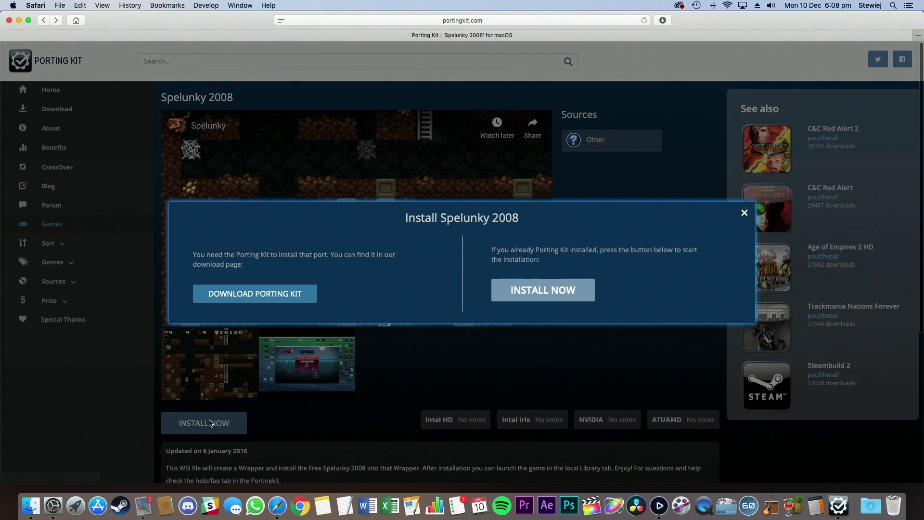
click(545, 295)
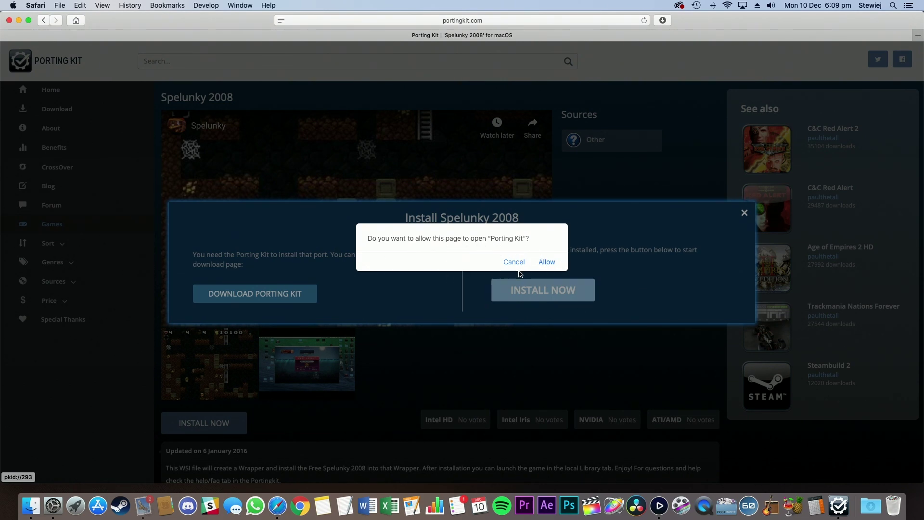
Allow the page to open Porting Kit, confirm Install Now, and pass the introduction and agreement.
click(547, 263)
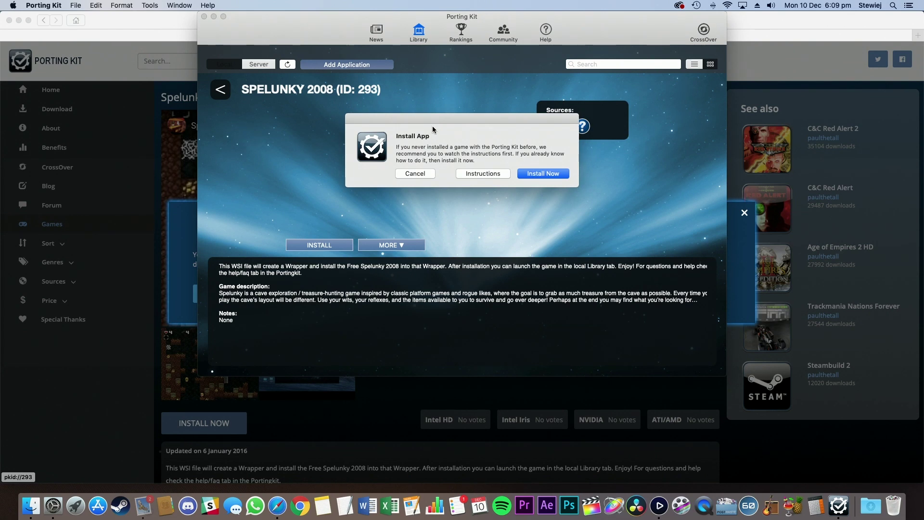
click(536, 180)
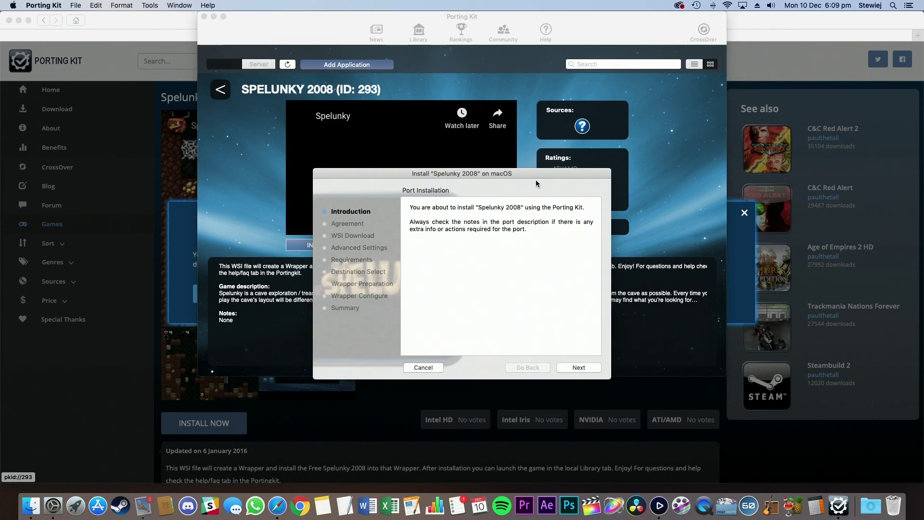
click(578, 368)
click(580, 369)
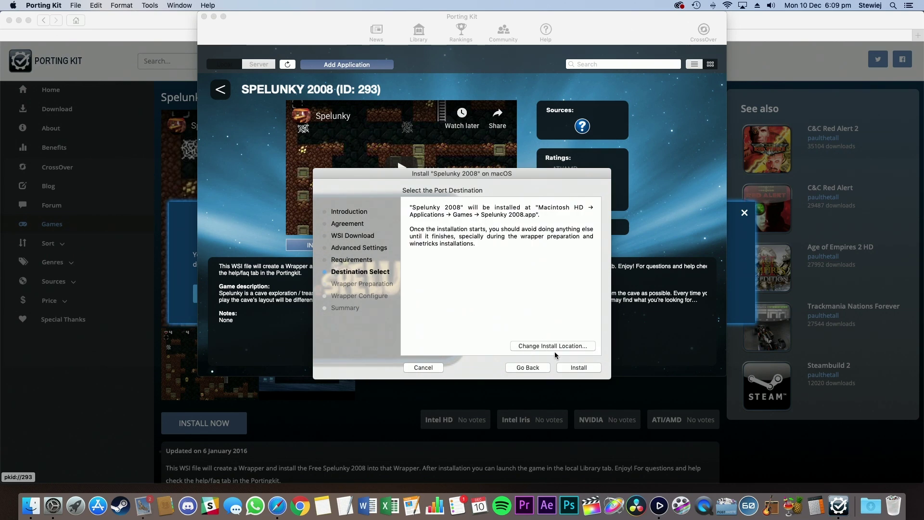
Install Spelunky 2008 to Applications > Games and close the success summary.
click(576, 369)
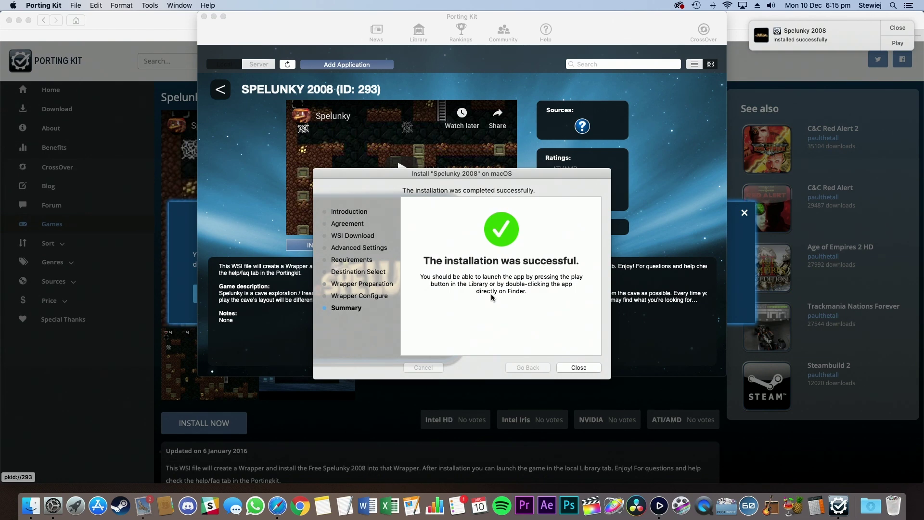
click(579, 367)
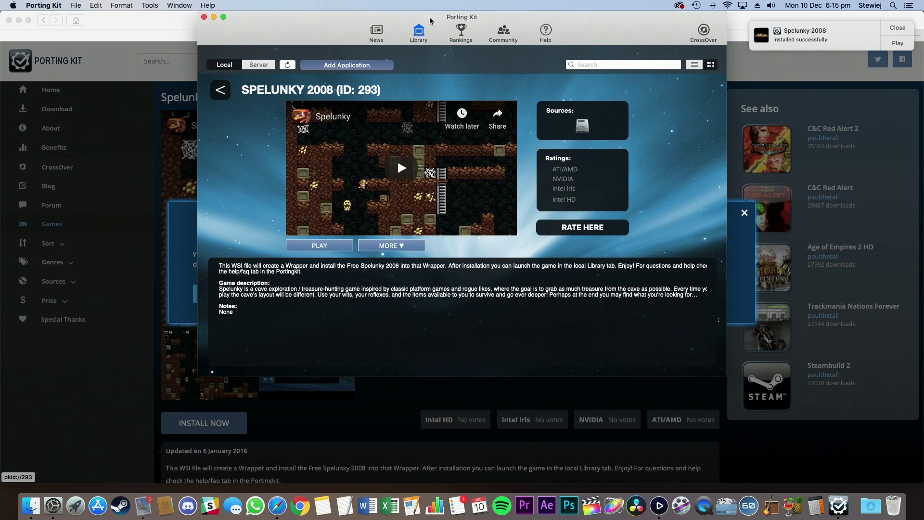
Show the Local library and double-click Spelunky 2008 to launch it.
drag(424, 32, 431, 44)
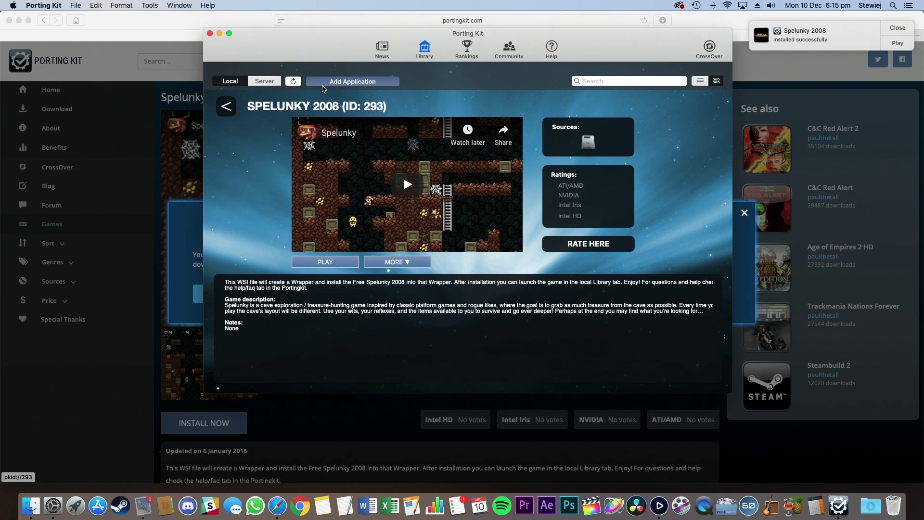
click(231, 82)
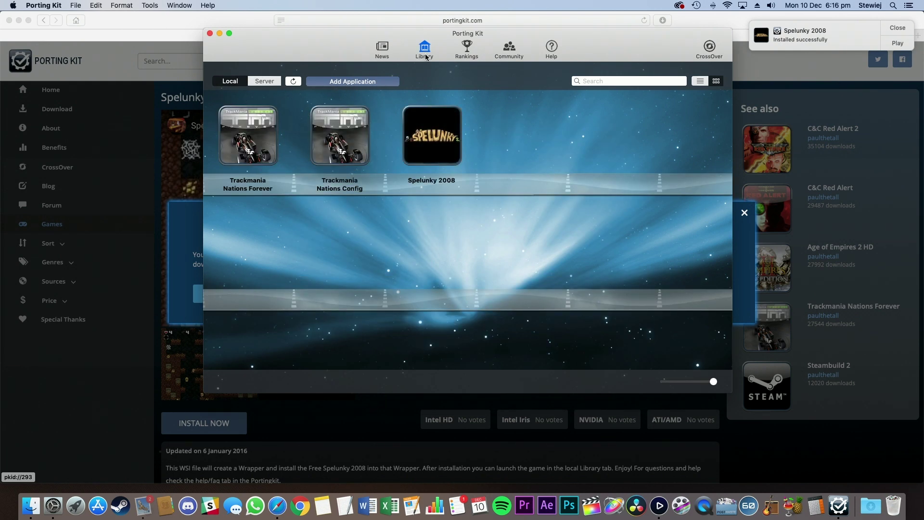
mouse_move(451, 164)
click(449, 164)
double_click(432, 136)
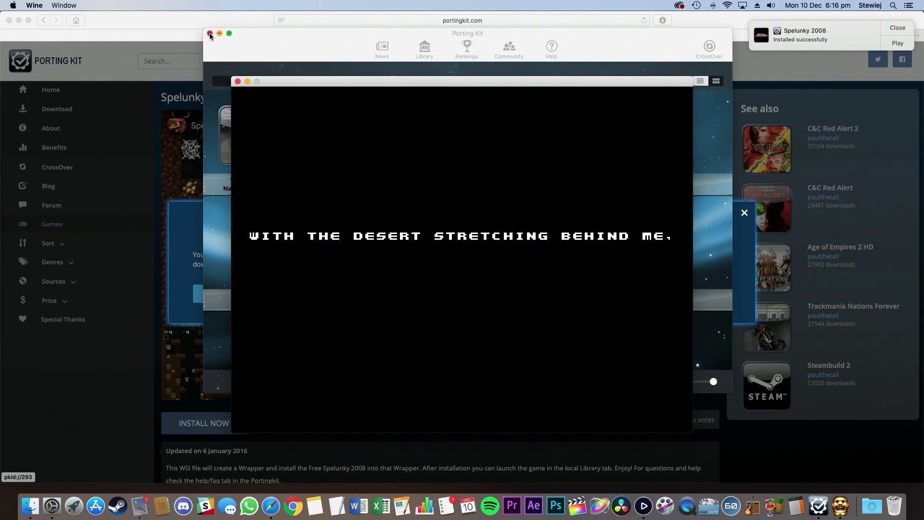
Minimize Porting Kit, close Safari, dismiss the install notification and mute the sound.
click(220, 33)
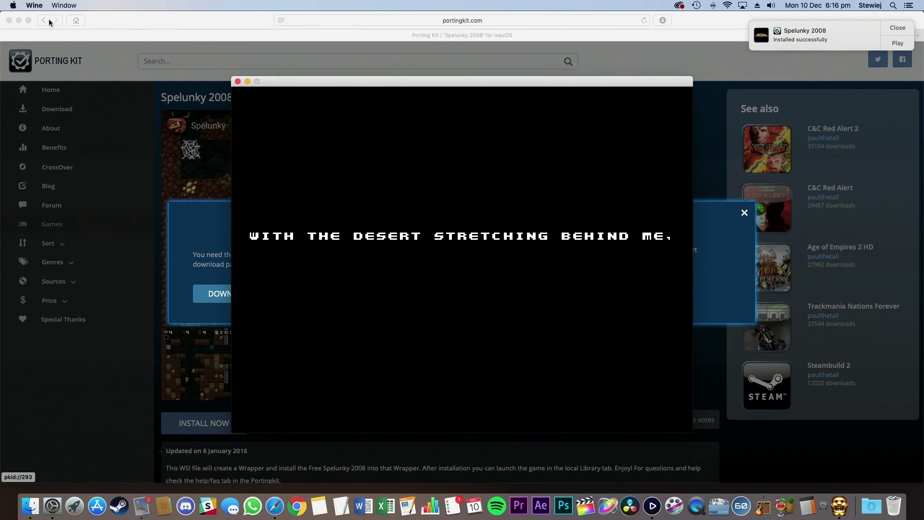
click(9, 21)
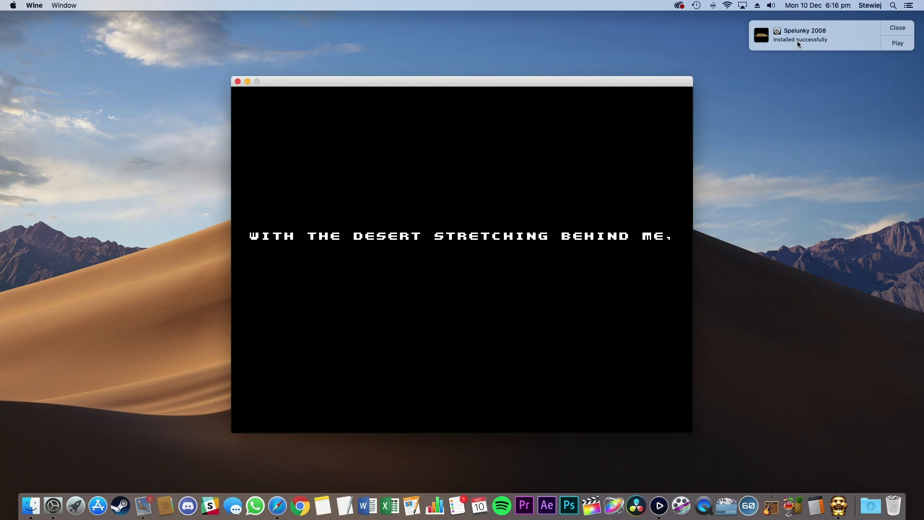
click(896, 28)
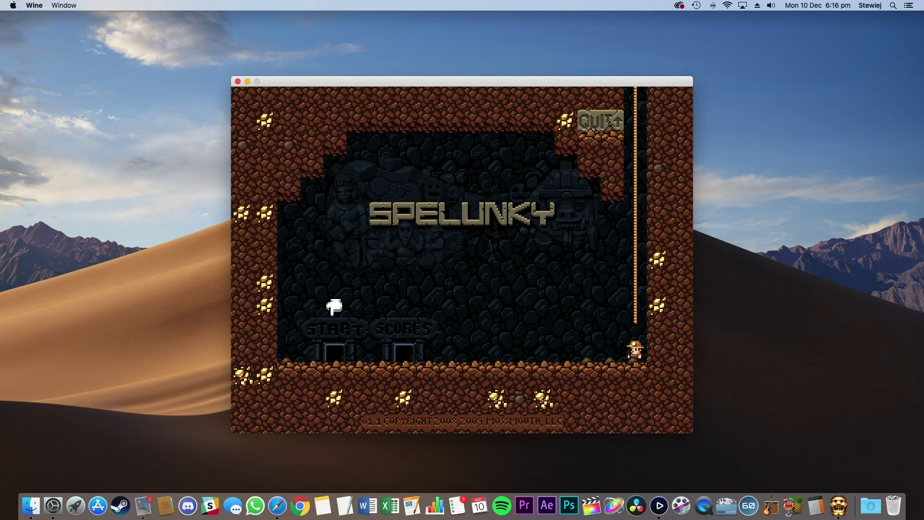
key(XF86AudioMute)
Walk the explorer left across the title-screen floor.
key(Left)
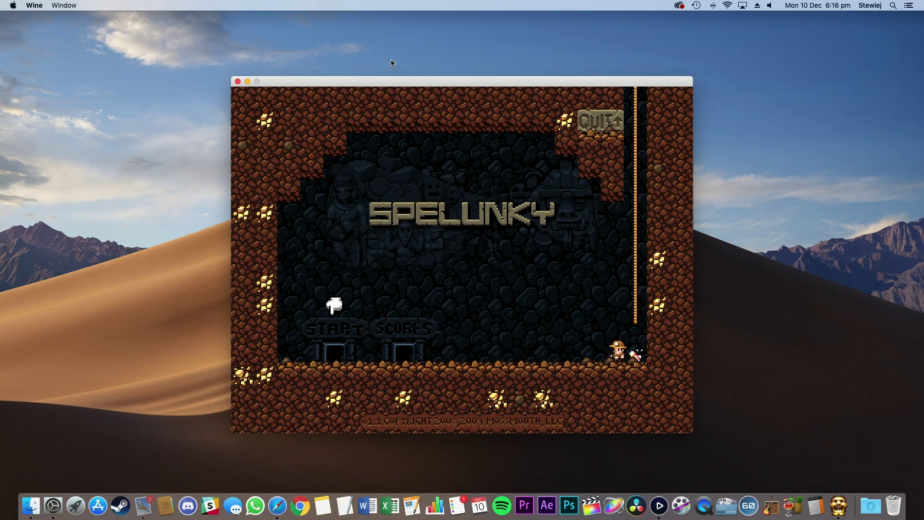
key(Left)
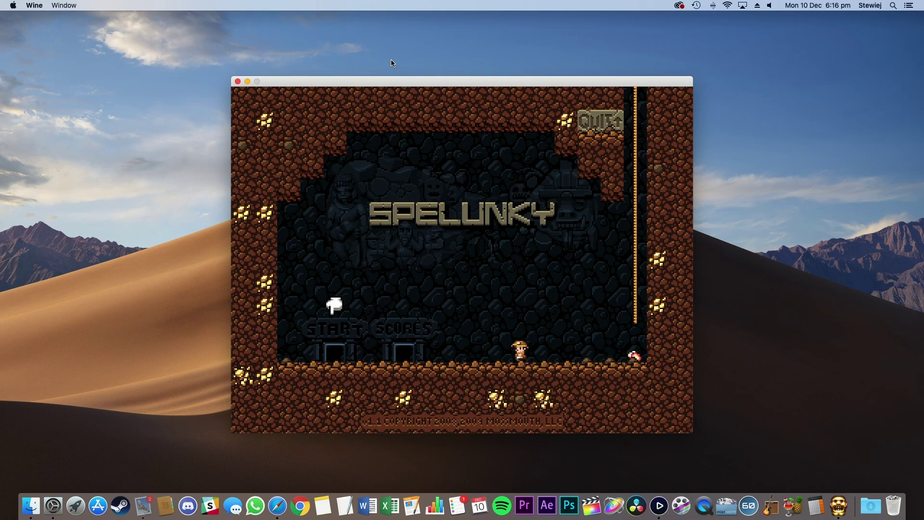
key(Left)
Select Spelunky 2008 in Finder's Applications > Games folder, then search 'spelunky' in Spotlight.
click(729, 87)
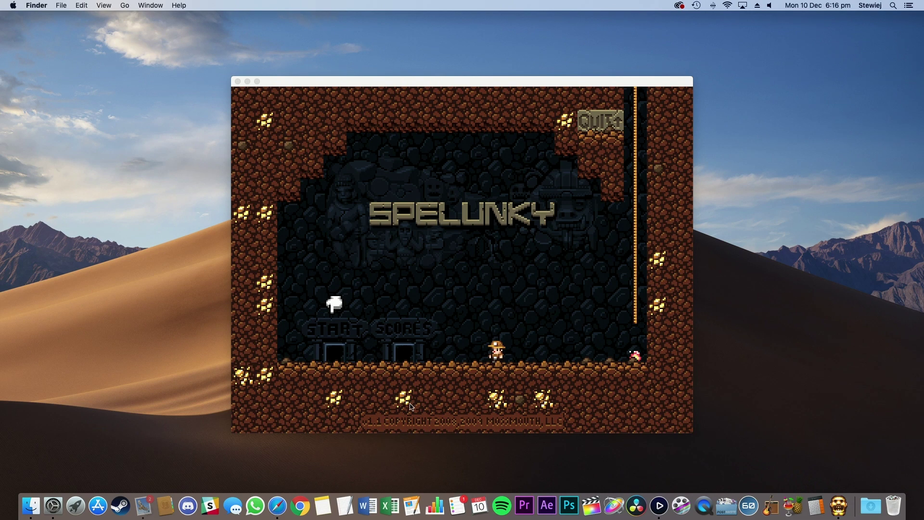
click(31, 505)
click(145, 127)
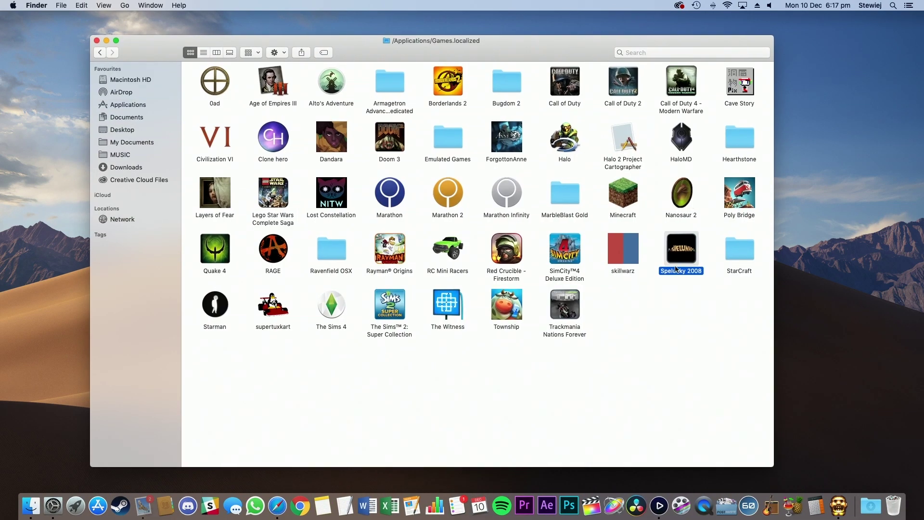
double_click(684, 276)
drag(695, 284, 666, 240)
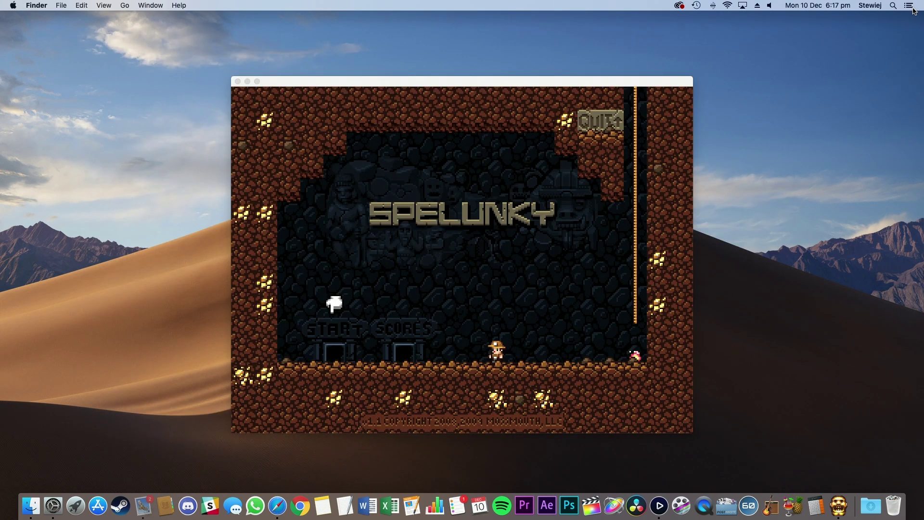
click(893, 7)
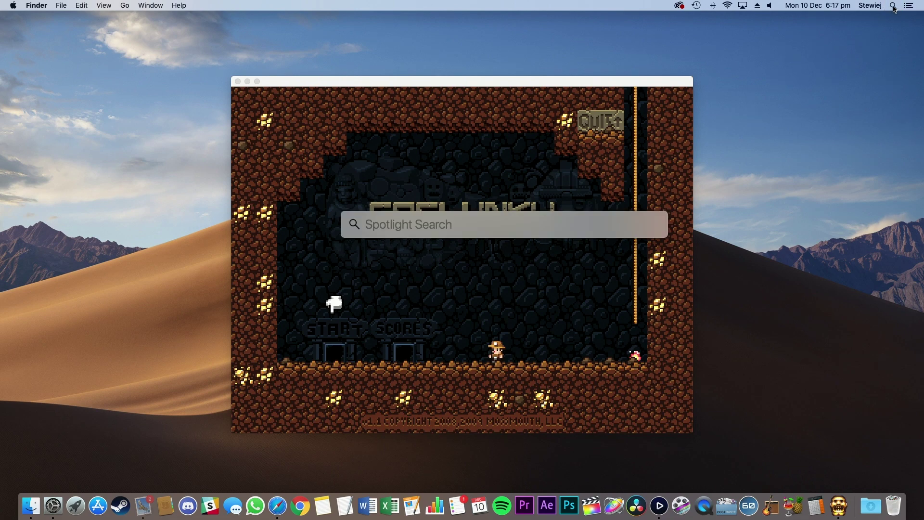
text(sp)
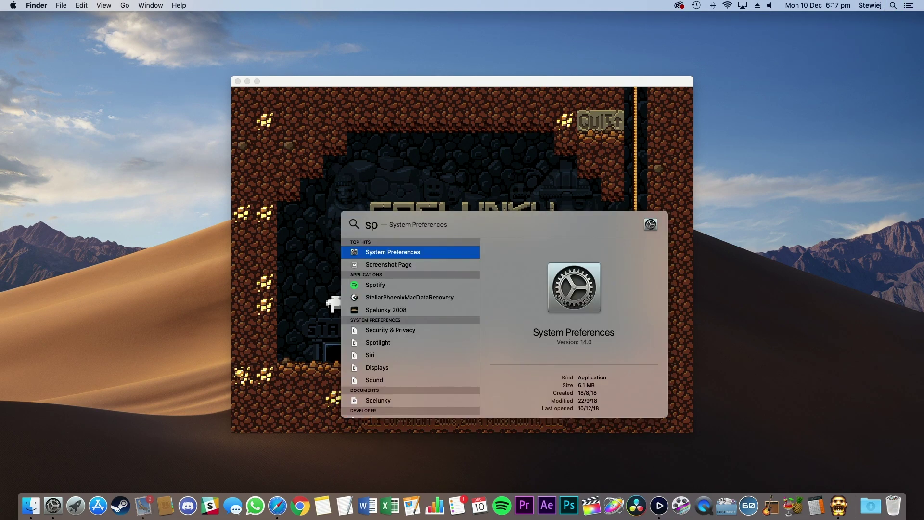
text(elunky 2008)
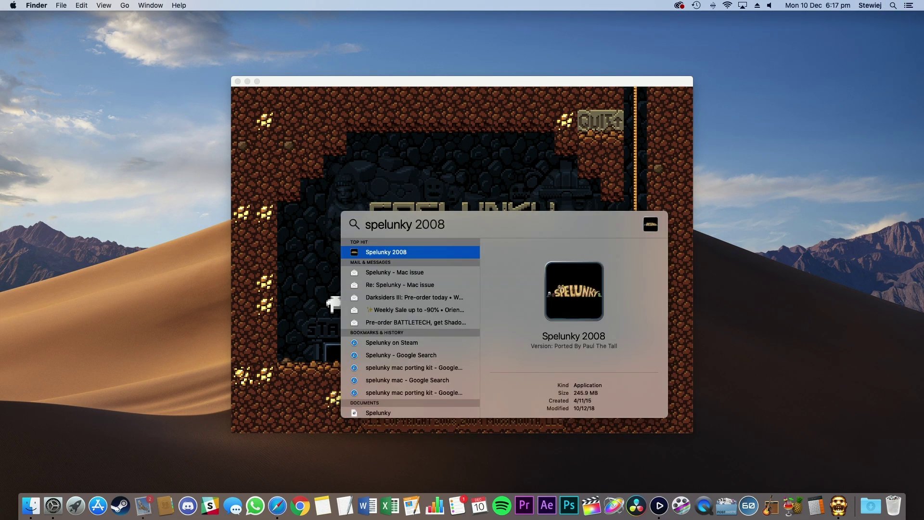
Launch Spelunky 2008 from Spotlight and enter the START door to begin the game.
key(Return)
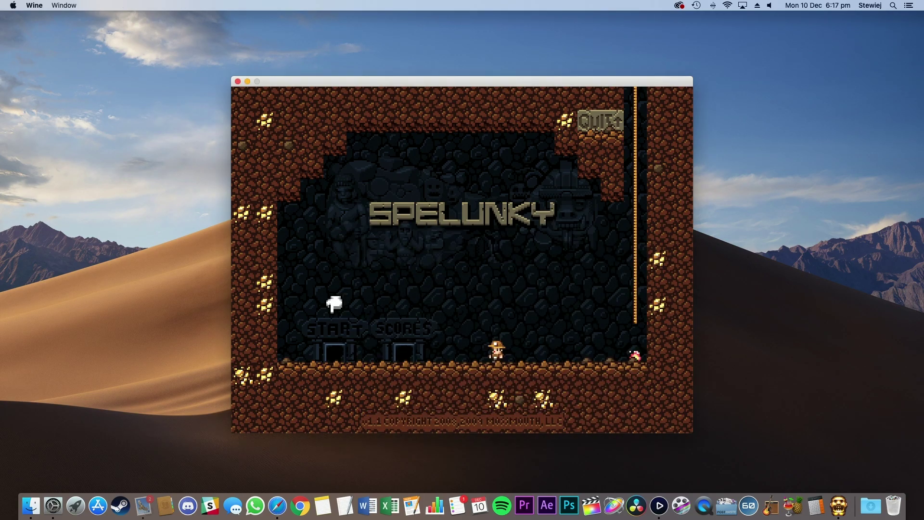
key(Left)
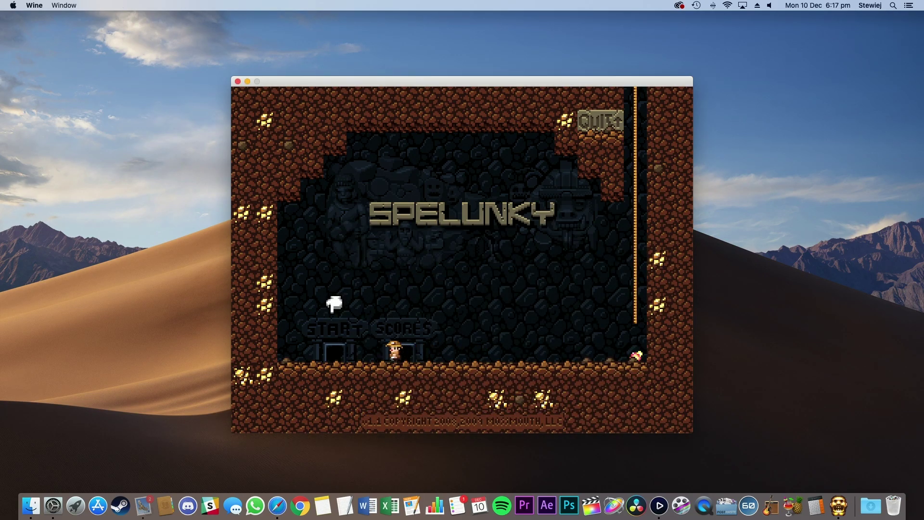
key(Left)
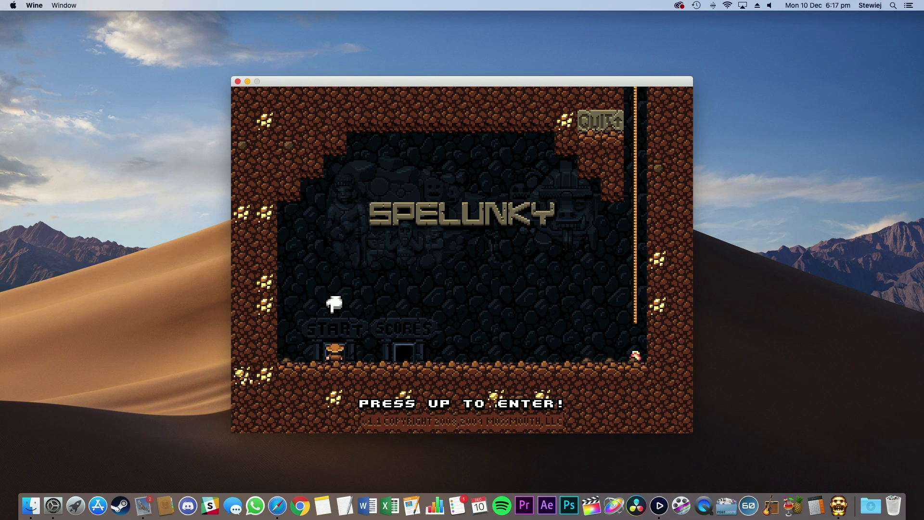
key(Up)
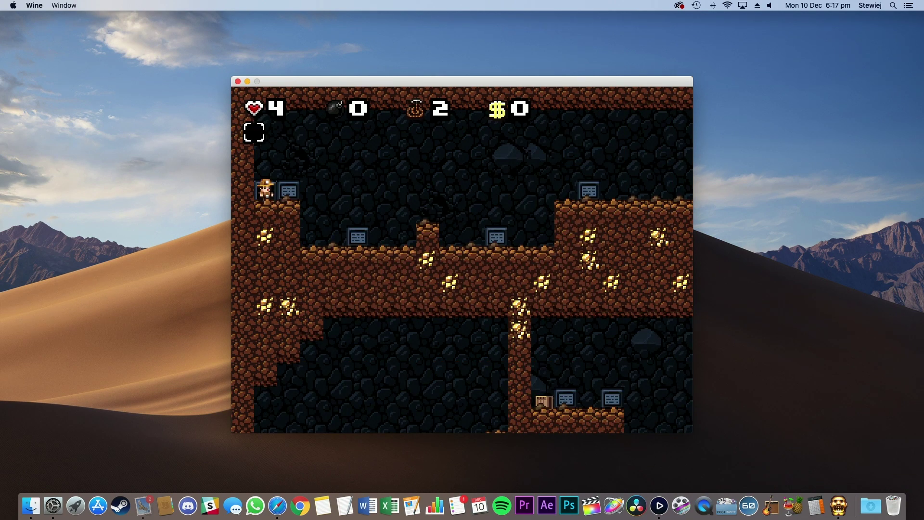
Drop to the lower floor, throw a rope up to the ceiling and swing the whip.
key(Right)
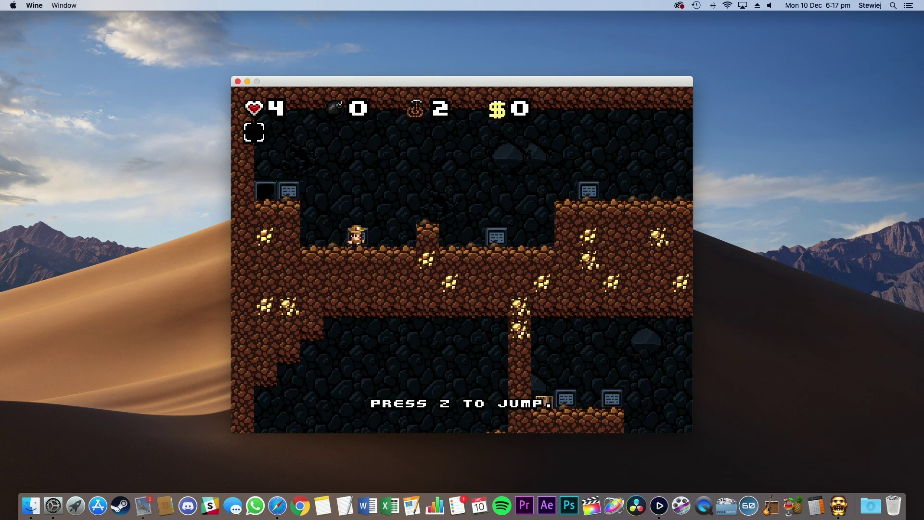
key(Right)
key(Left)
key(s)
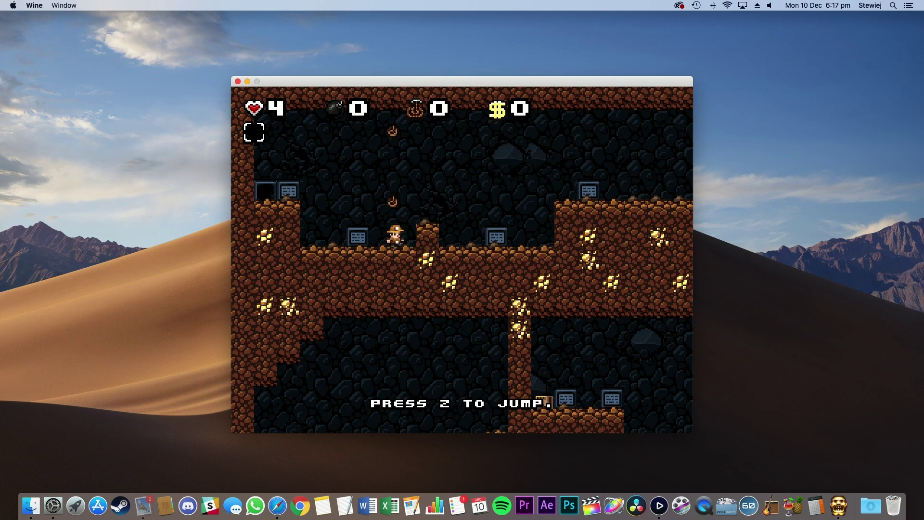
key(Right)
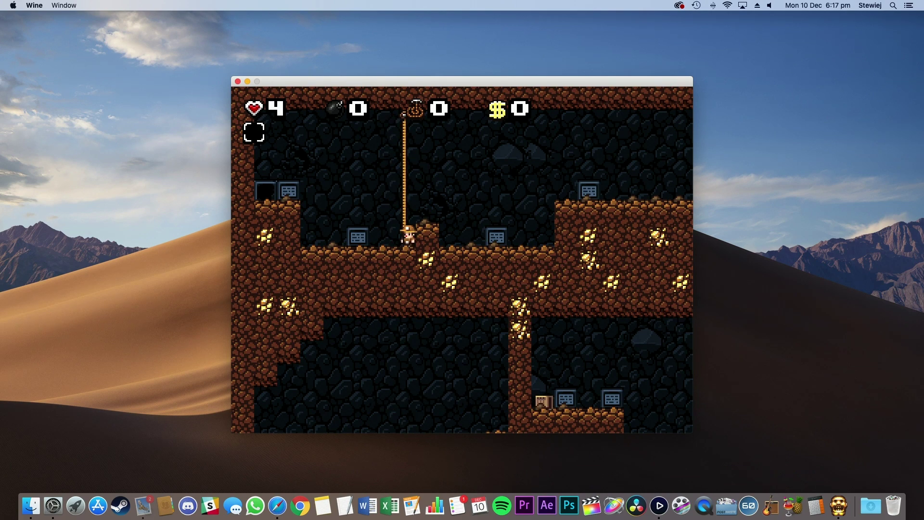
key(x)
key(x)
key(Left)
key(x)
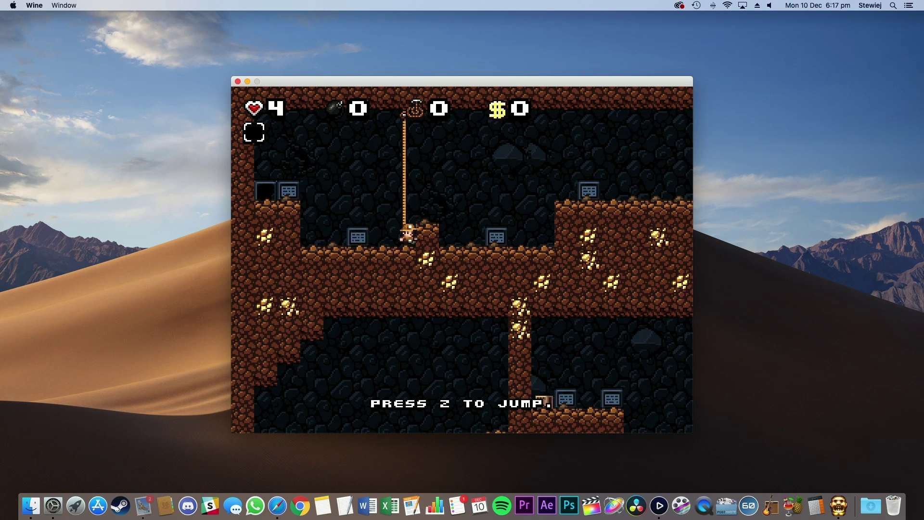
Jump onto the upper ledge, whip the snake and run right collecting gold worth +1500.
key(z)
key(Right)
key(z)
key(Right)
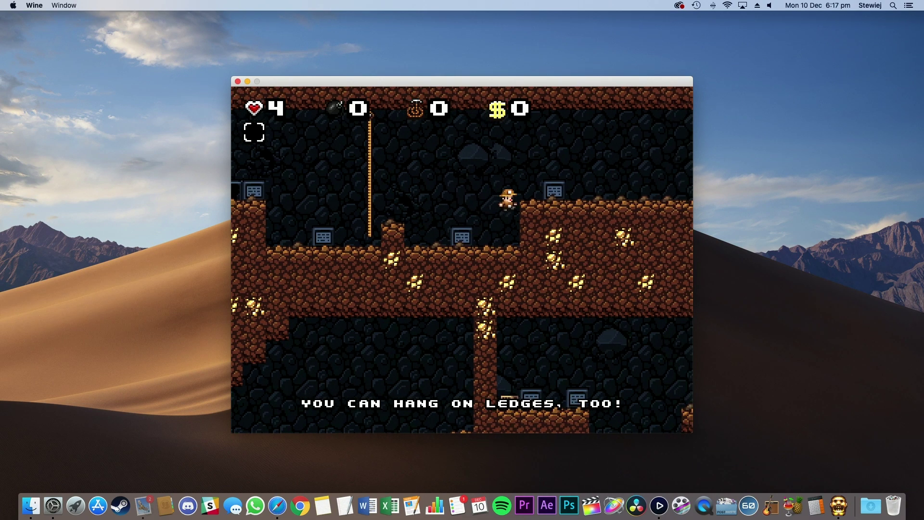
key(Right)
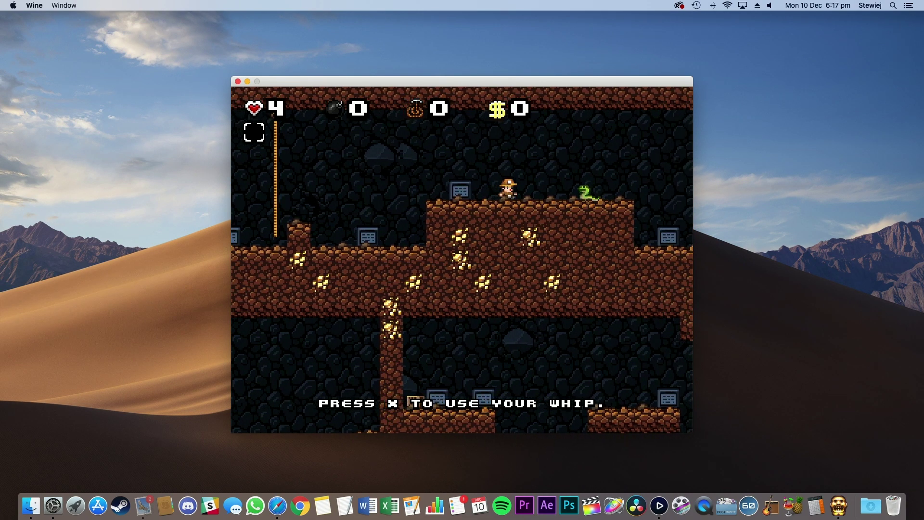
key(x)
key(Right)
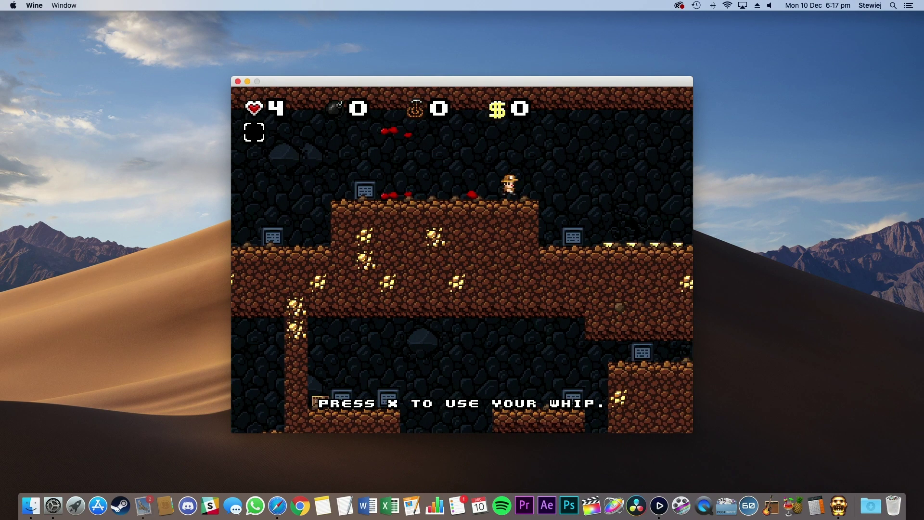
key(Right)
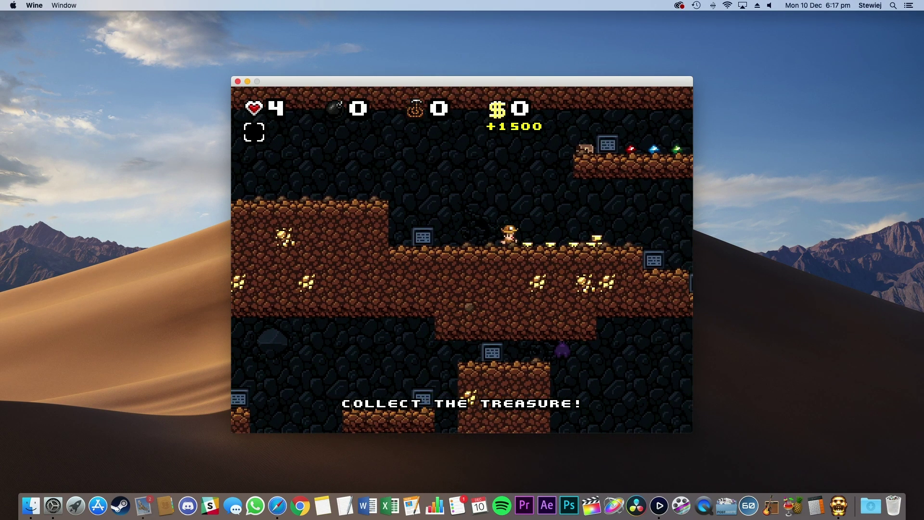